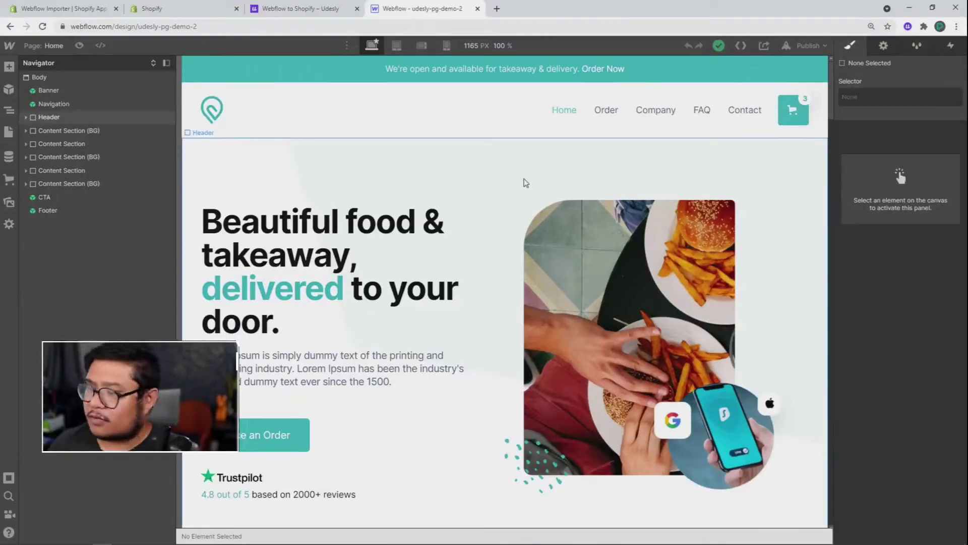
- Open the Products Template page, which previews Burger Dreams at $9.20 USD
{"action": "left_click", "coordinate": [45, 45]}
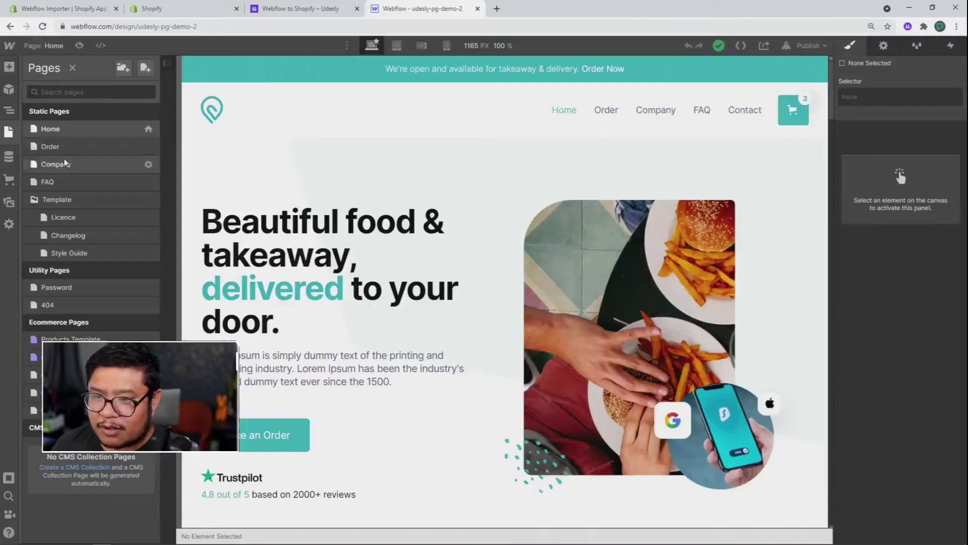
{"action": "left_click", "coordinate": [80, 340]}
{"action": "scroll", "coordinate": [458, 343], "scroll_direction": "down", "scroll_amount": 3}
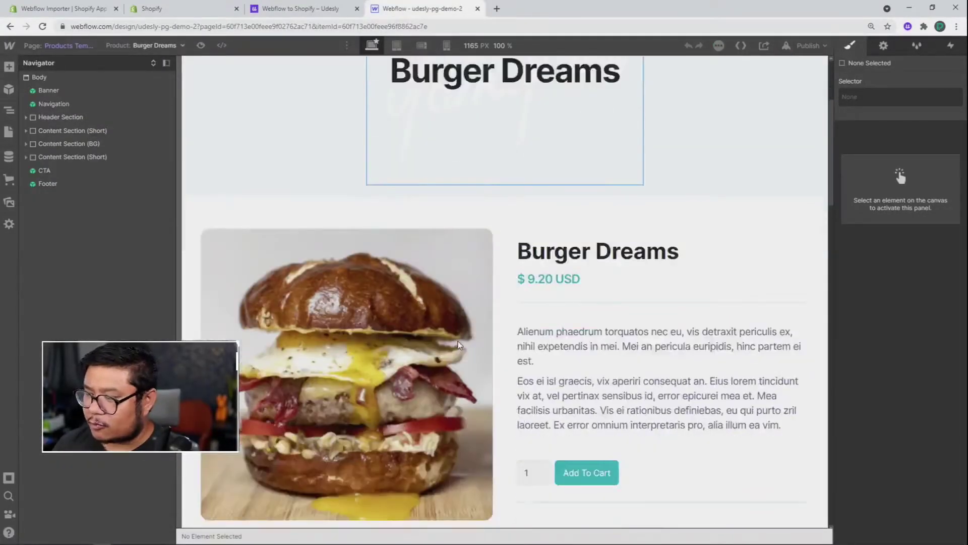
{"action": "scroll", "coordinate": [458, 345], "scroll_direction": "down", "scroll_amount": 1}
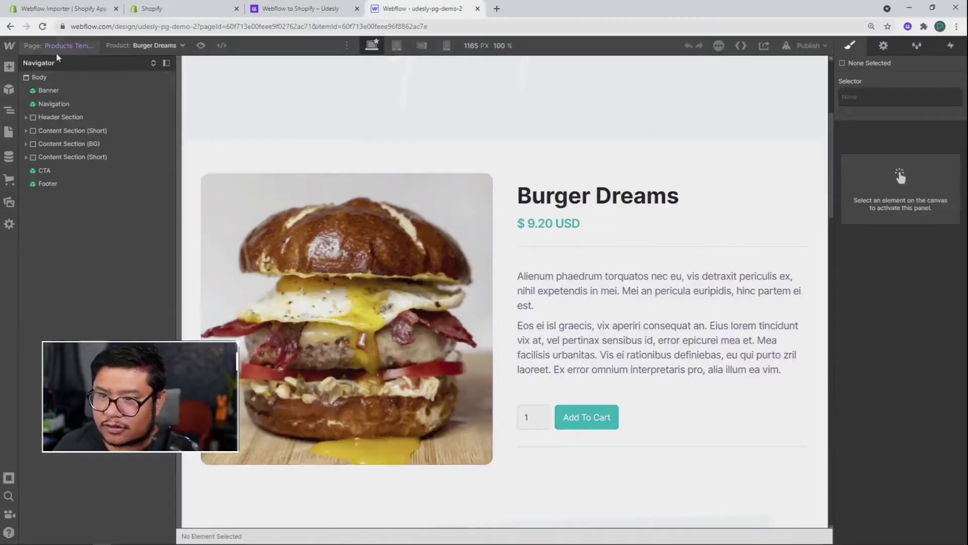
- Review the imported ecommerce products, inspect Burger Bacon Buddy, then close the panels
{"action": "left_click", "coordinate": [7, 160]}
{"action": "left_click", "coordinate": [8, 179]}
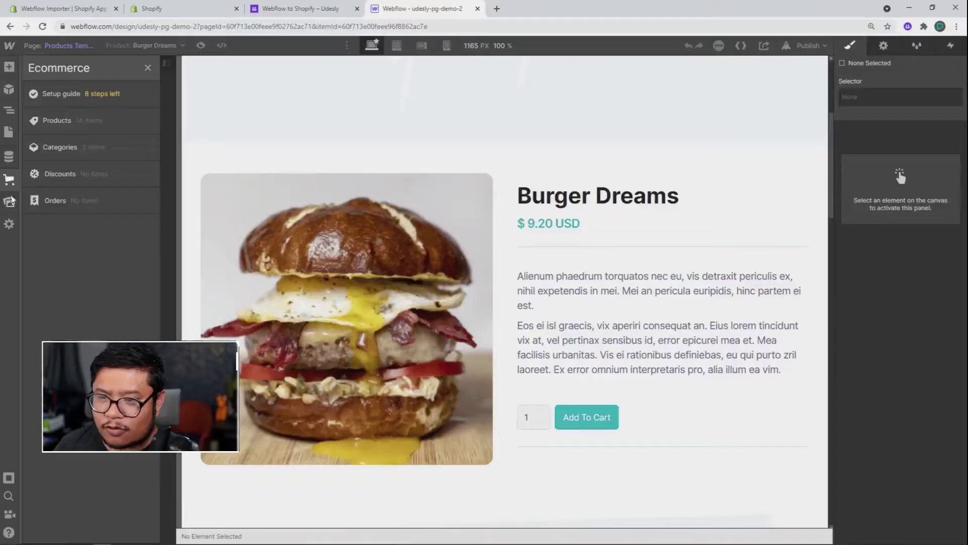
{"action": "left_click", "coordinate": [73, 119]}
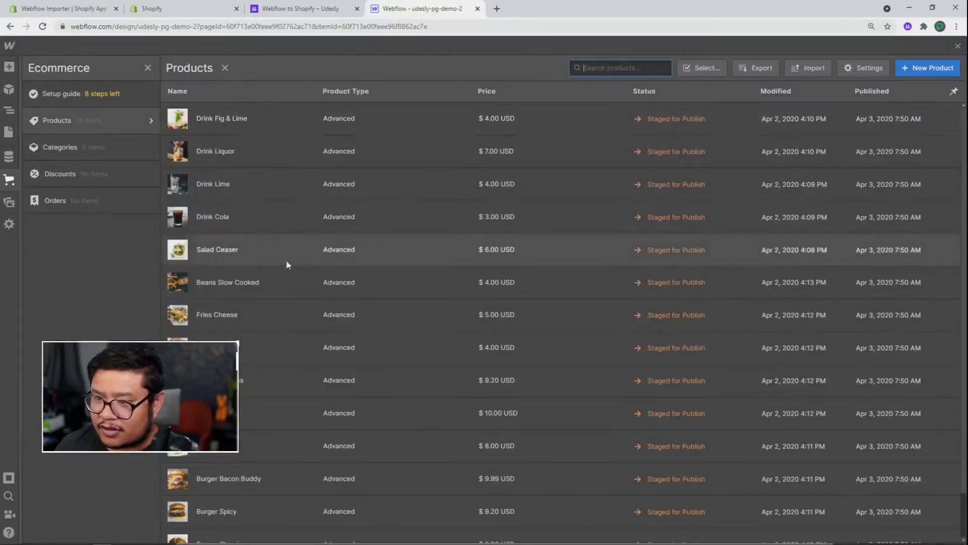
{"action": "scroll", "coordinate": [259, 330], "scroll_direction": "down", "scroll_amount": 1}
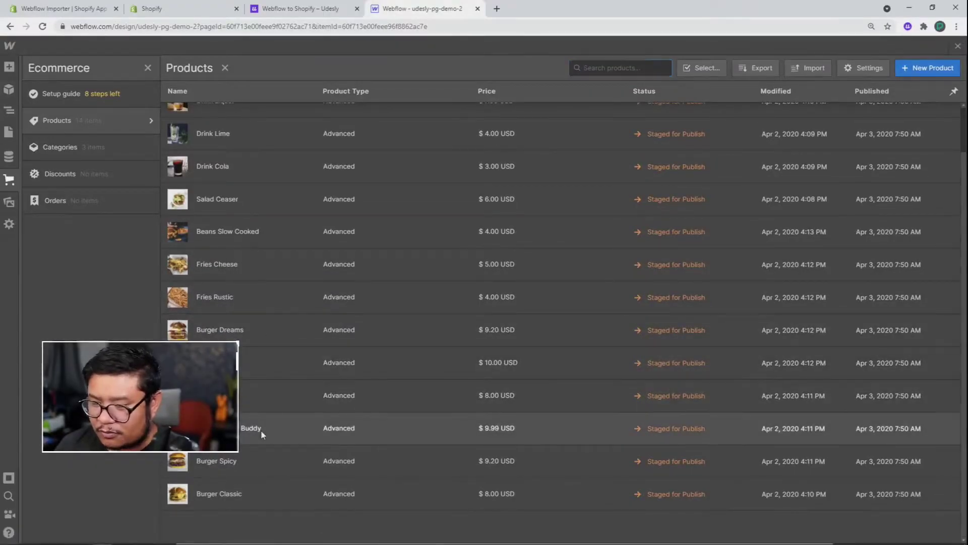
{"action": "left_click", "coordinate": [261, 429]}
{"action": "scroll", "coordinate": [361, 459], "scroll_direction": "down", "scroll_amount": 3}
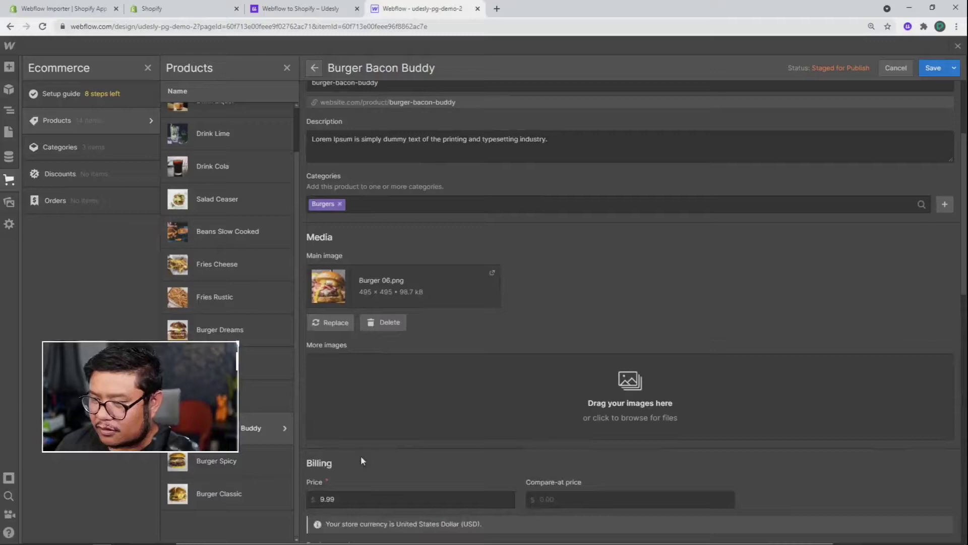
{"action": "left_click", "coordinate": [958, 47]}
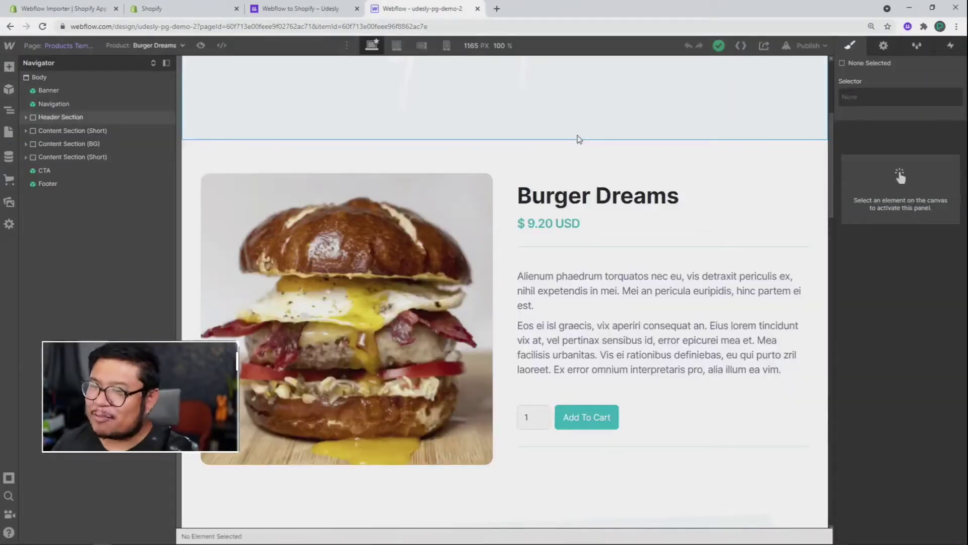
- Switch back to the Home page and run Udesly's Webflow to Shopify Configure Attributes, downloading the config file
{"action": "left_click", "coordinate": [96, 47]}
{"action": "left_click", "coordinate": [55, 130]}
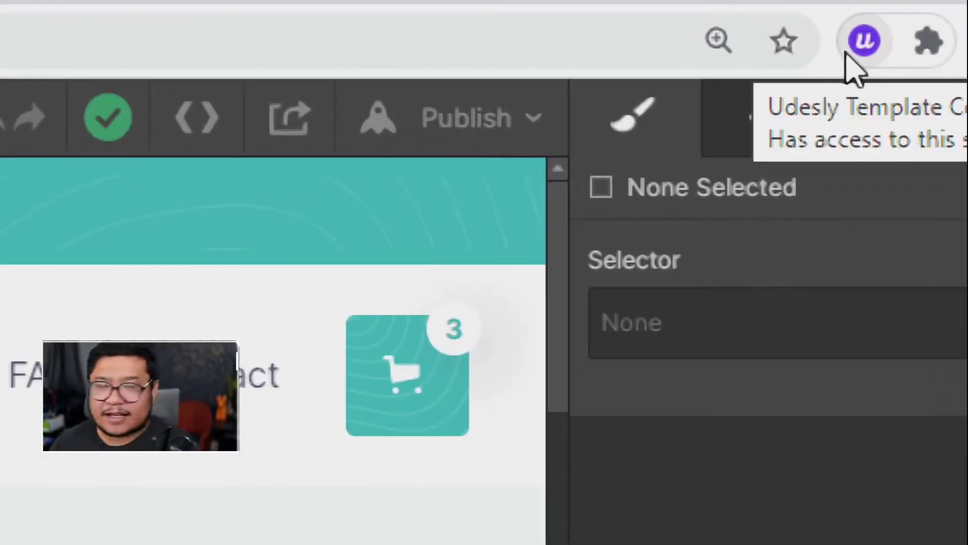
{"action": "left_click", "coordinate": [863, 41]}
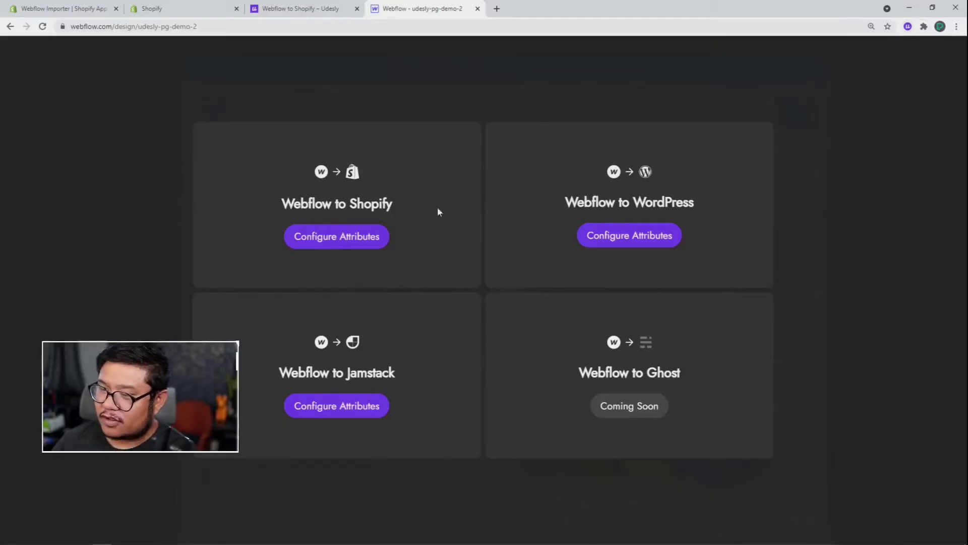
{"action": "left_click", "coordinate": [368, 247]}
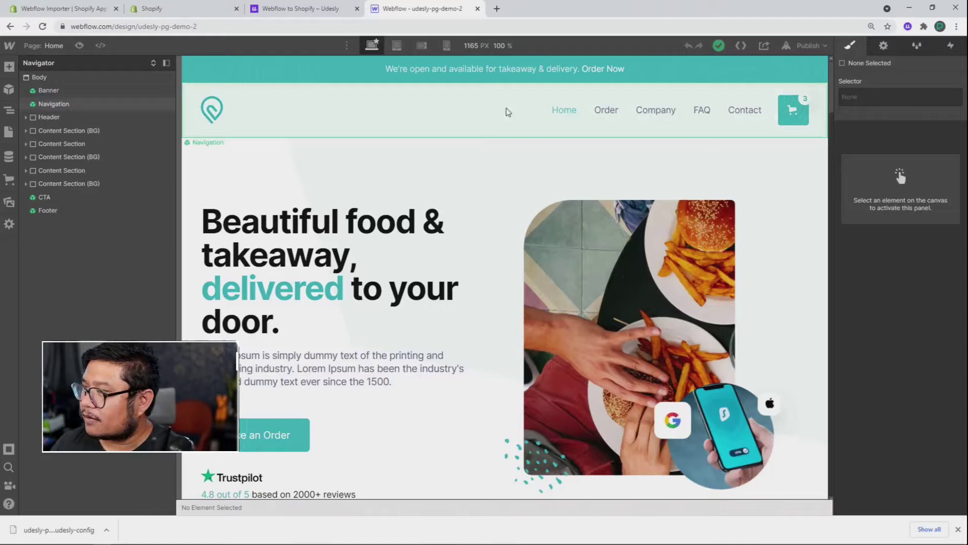
- Export the site code and download it as the udesly-pg-demo-2 ZIP
{"action": "left_click", "coordinate": [741, 45]}
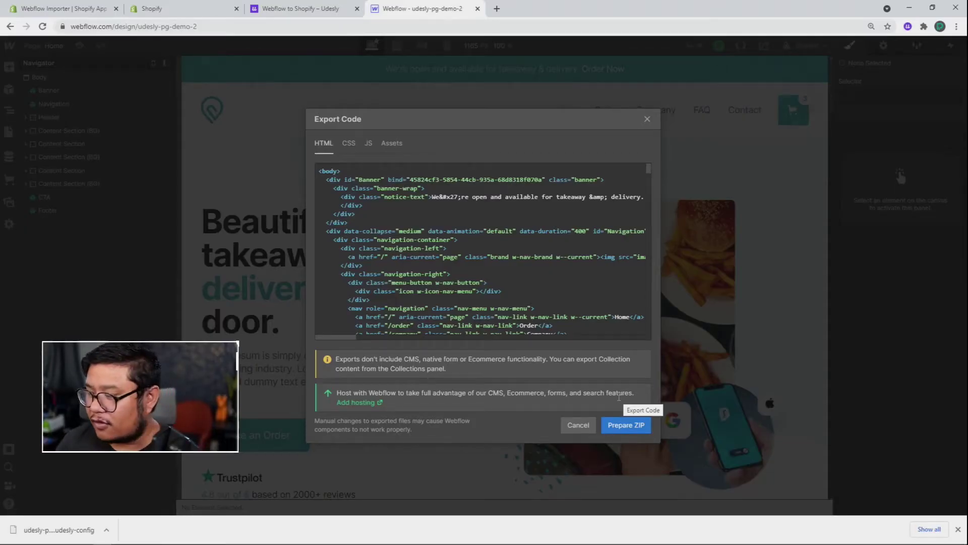
{"action": "left_click", "coordinate": [622, 430]}
{"action": "left_click", "coordinate": [623, 430]}
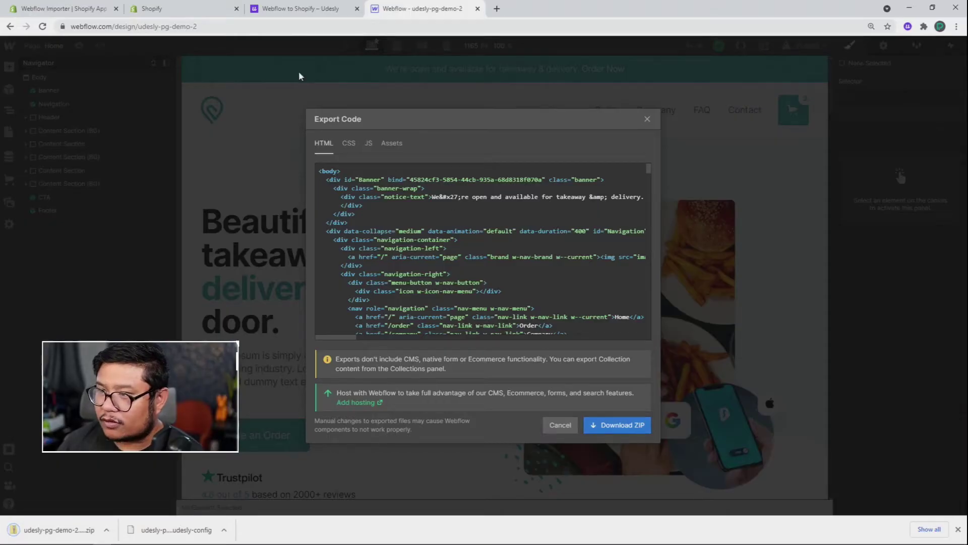
- Go to the Udesly tab and enter the app's conversion options page
{"action": "left_click", "coordinate": [281, 15]}
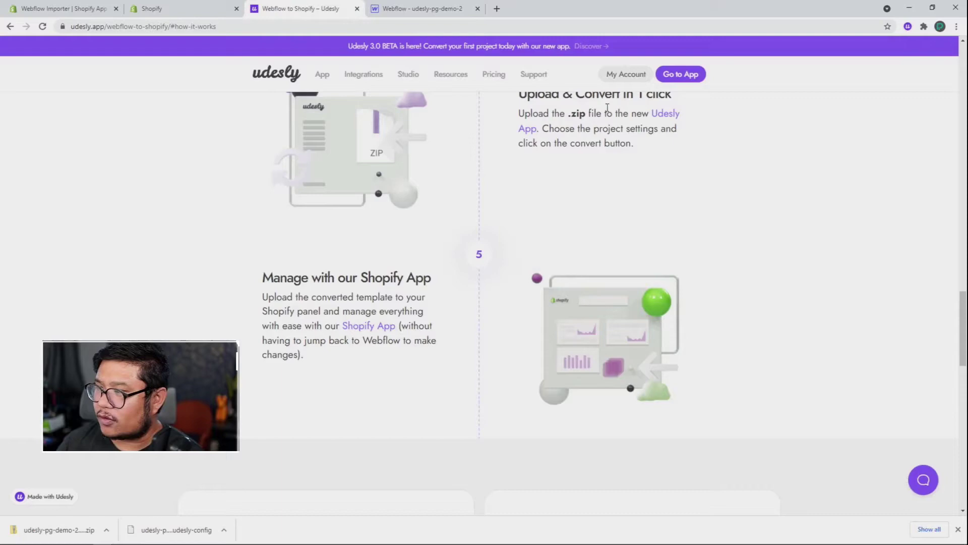
{"action": "scroll", "coordinate": [450, 173], "scroll_direction": "up", "scroll_amount": 20}
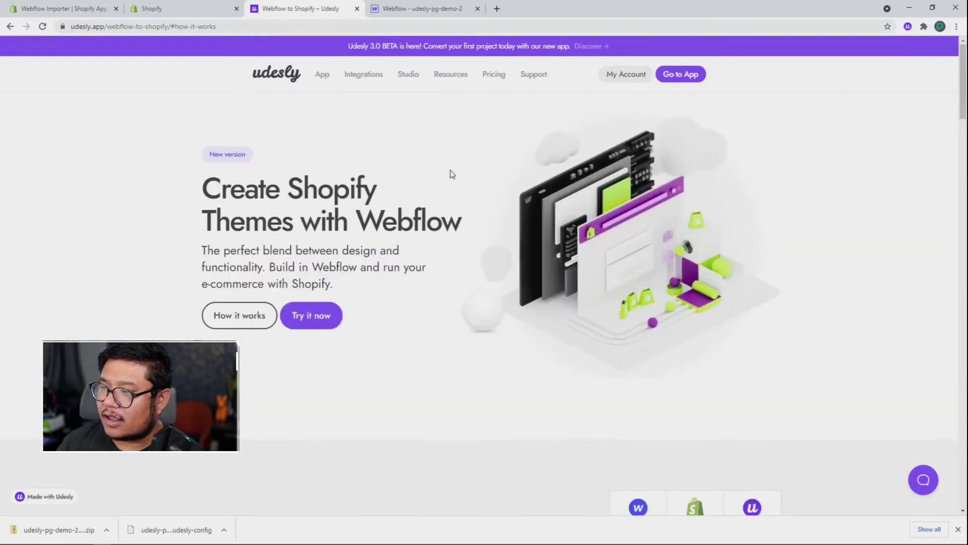
{"action": "left_click", "coordinate": [686, 85]}
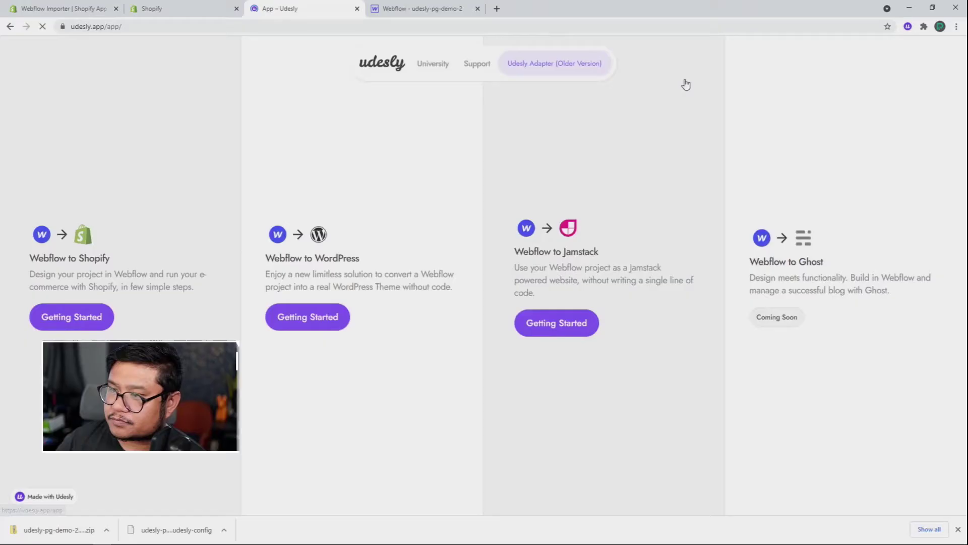
- Upload the exported ZIP for Webflow to Shopify conversion and attach udesly-pg-demo-2.udesly-config as theme configuration
{"action": "left_click", "coordinate": [67, 316]}
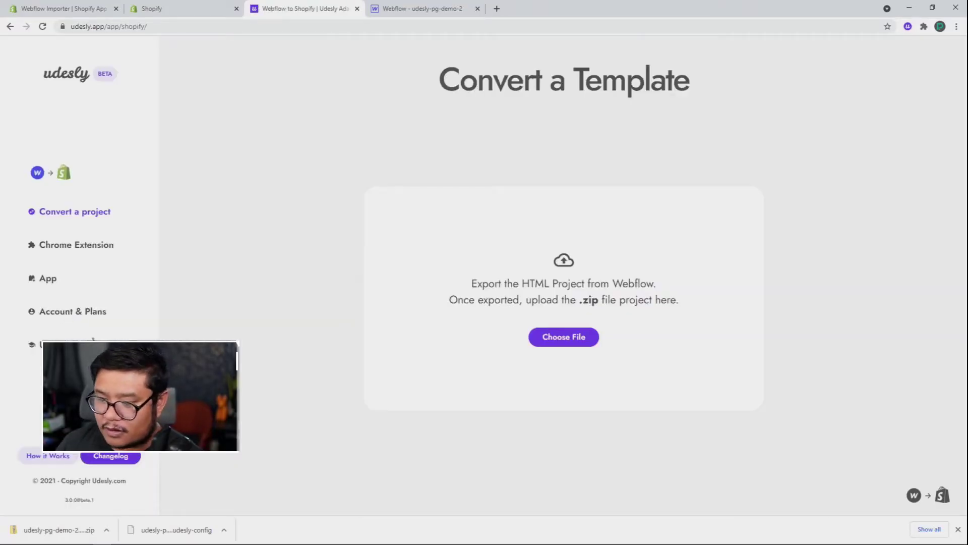
{"action": "left_click_drag", "start_coordinate": [61, 534], "coordinate": [568, 296]}
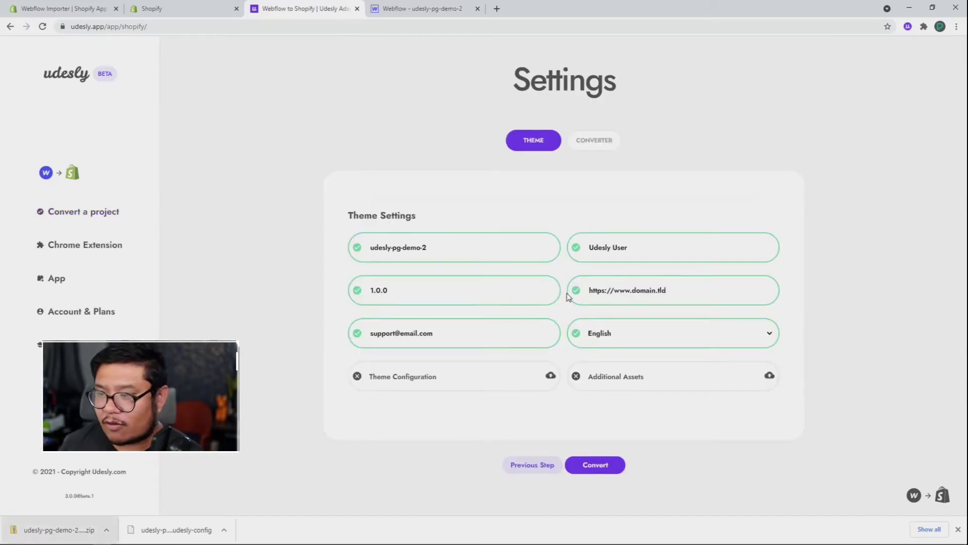
{"action": "left_click", "coordinate": [393, 377]}
{"action": "left_click", "coordinate": [181, 90]}
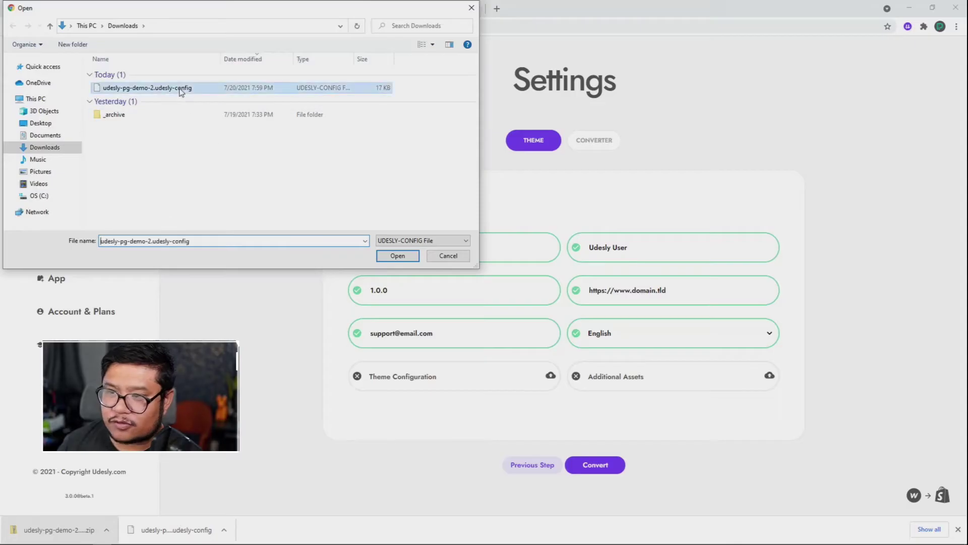
{"action": "left_click", "coordinate": [397, 256]}
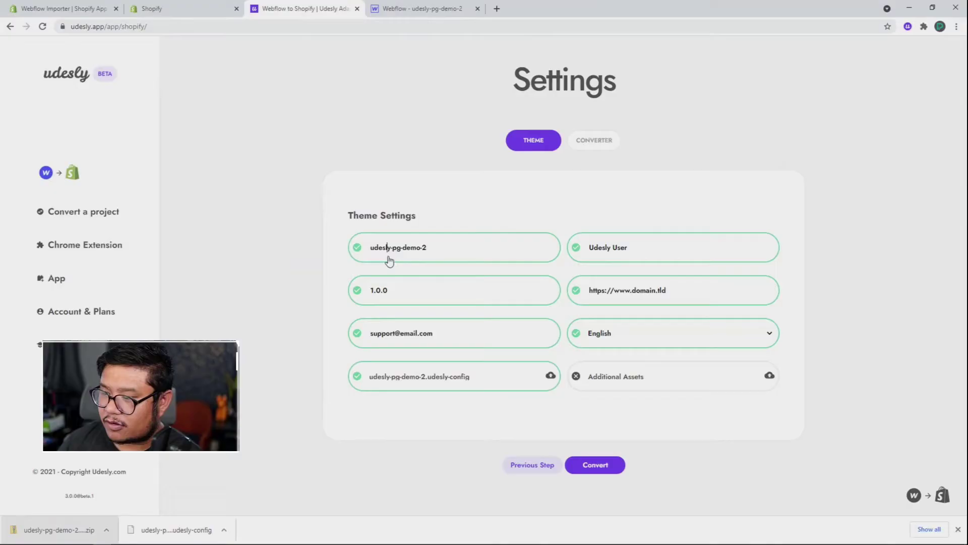
{"action": "left_click", "coordinate": [473, 256]}
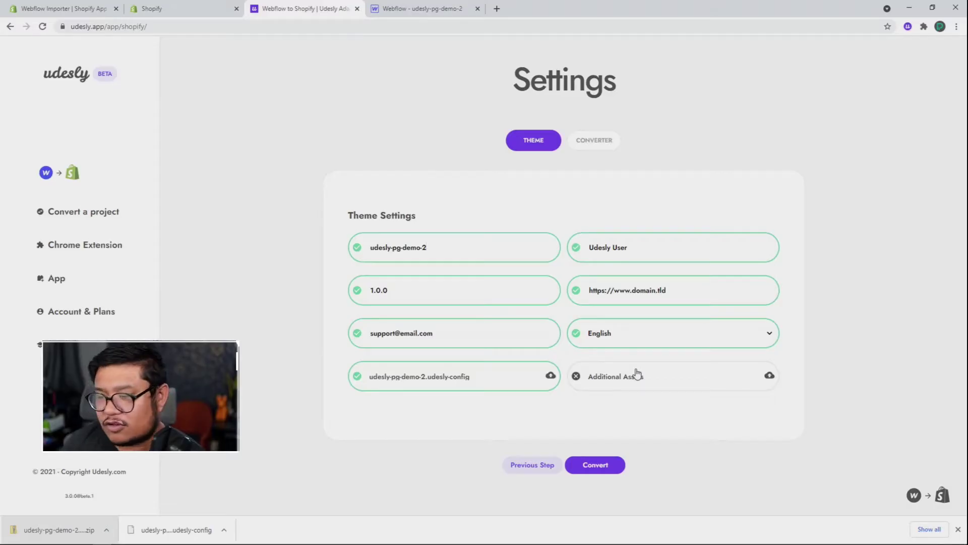
- Convert the template for Shopify and download the theme as udesly-pg-demo-2.zip
{"action": "left_click", "coordinate": [582, 467]}
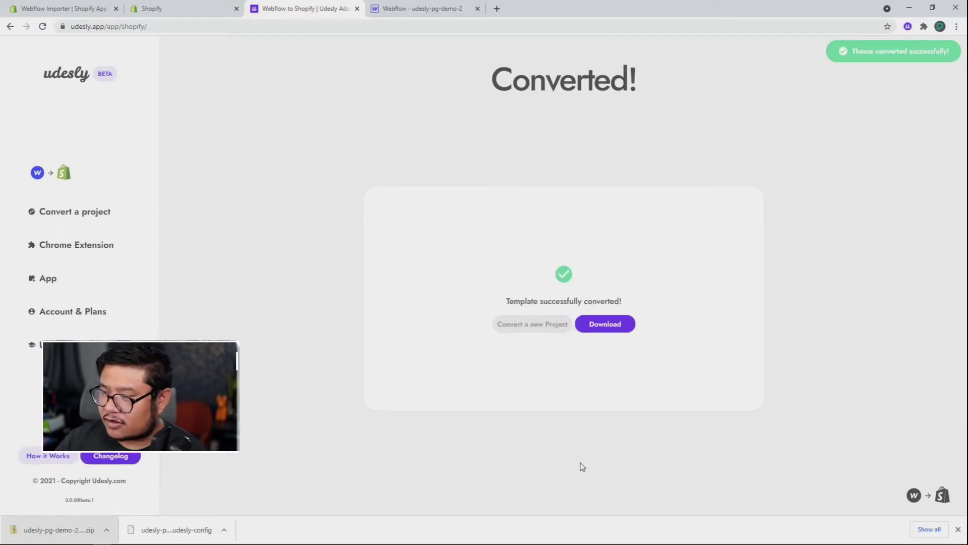
{"action": "left_click", "coordinate": [618, 326]}
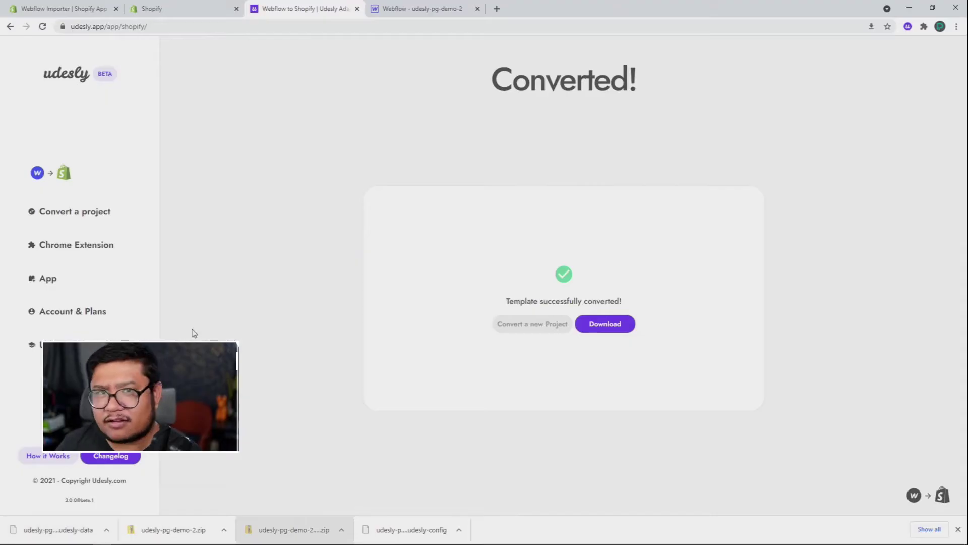
- Use the admin home's Customize theme checklist step to reach the Themes page showing Debut
{"action": "left_click", "coordinate": [195, 10]}
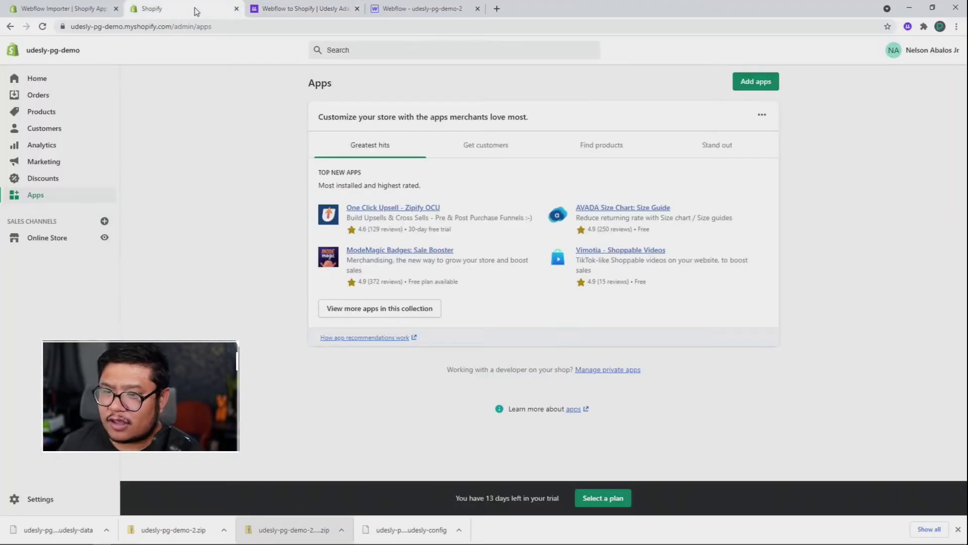
{"action": "left_click", "coordinate": [36, 80]}
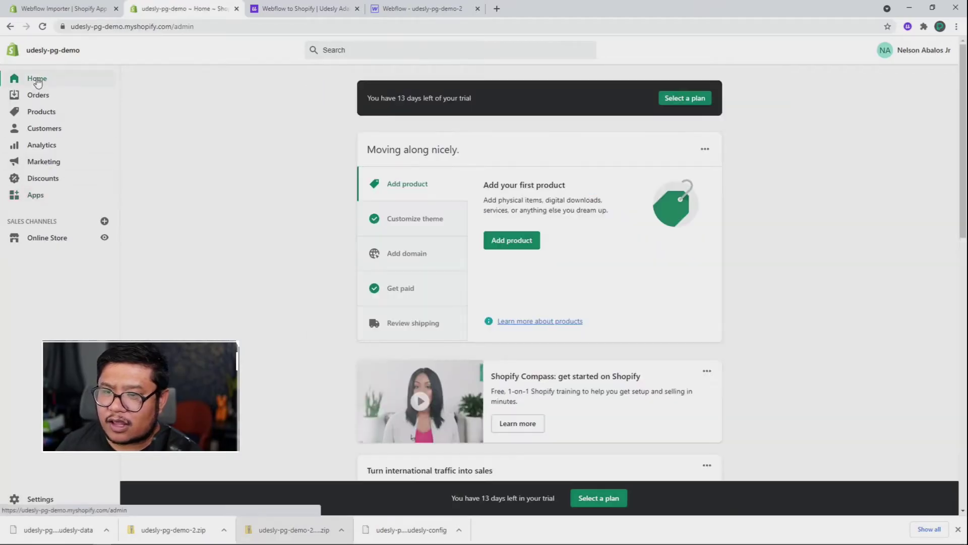
{"action": "left_click", "coordinate": [417, 228]}
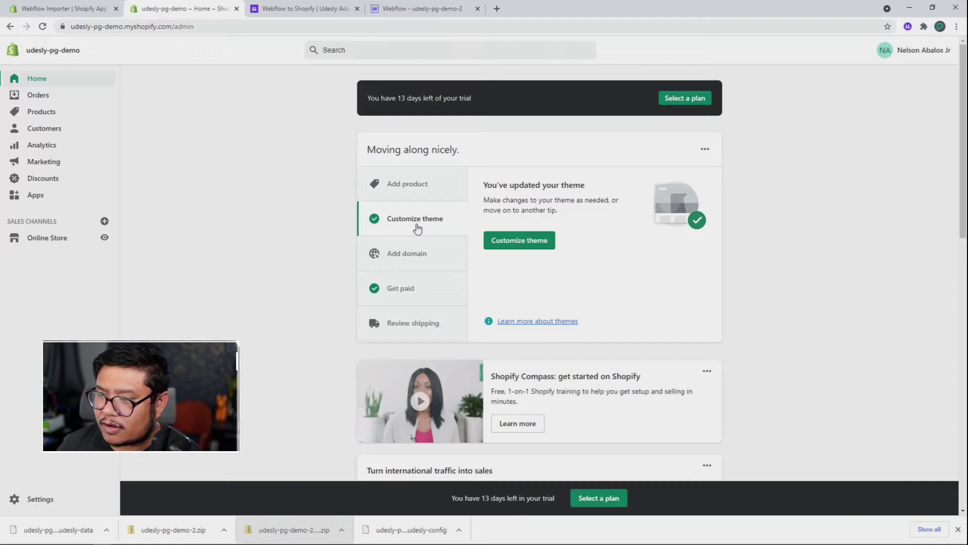
{"action": "left_click", "coordinate": [540, 251]}
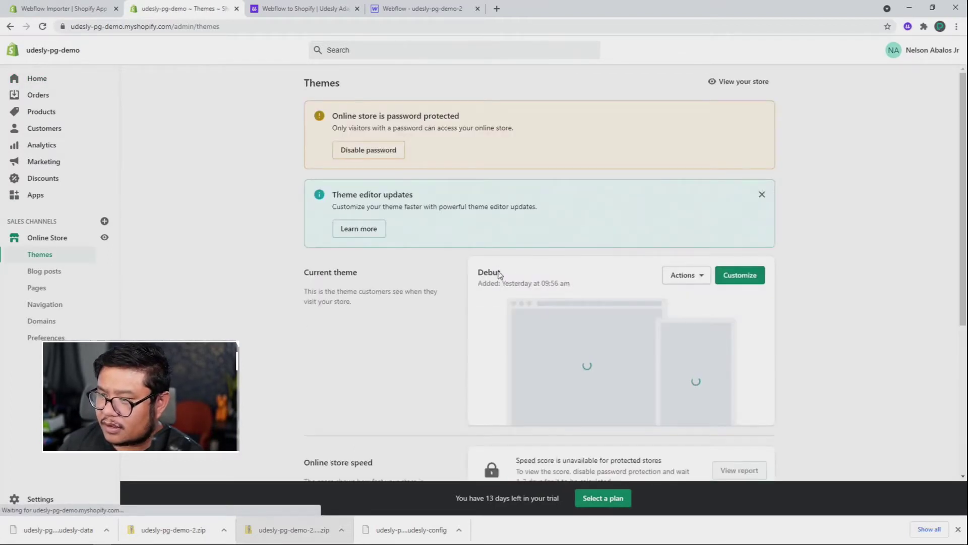
{"action": "scroll", "coordinate": [428, 322], "scroll_direction": "down", "scroll_amount": 5}
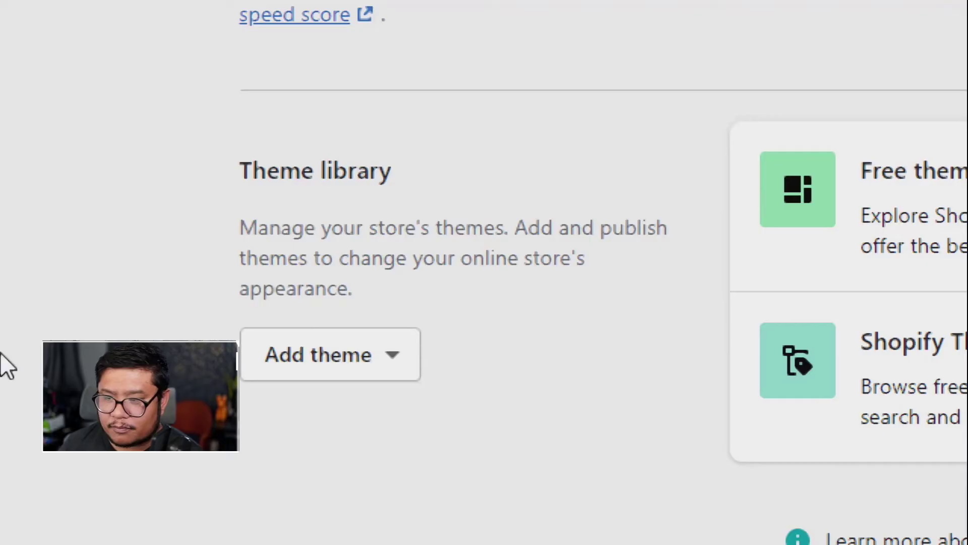
- Upload udesly-pg-demo-2.zip through Add theme so it lands in the Theme library
{"action": "left_click", "coordinate": [400, 371]}
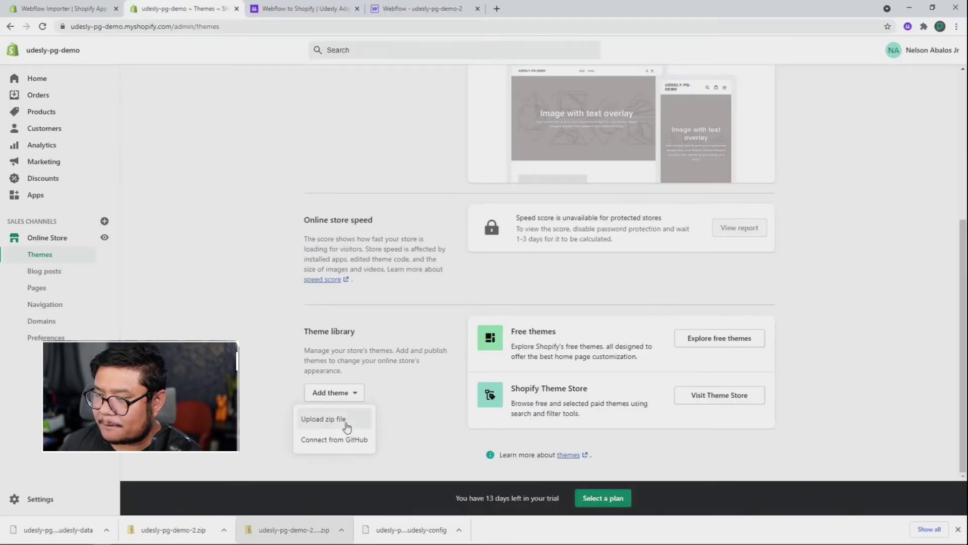
{"action": "left_click", "coordinate": [347, 427]}
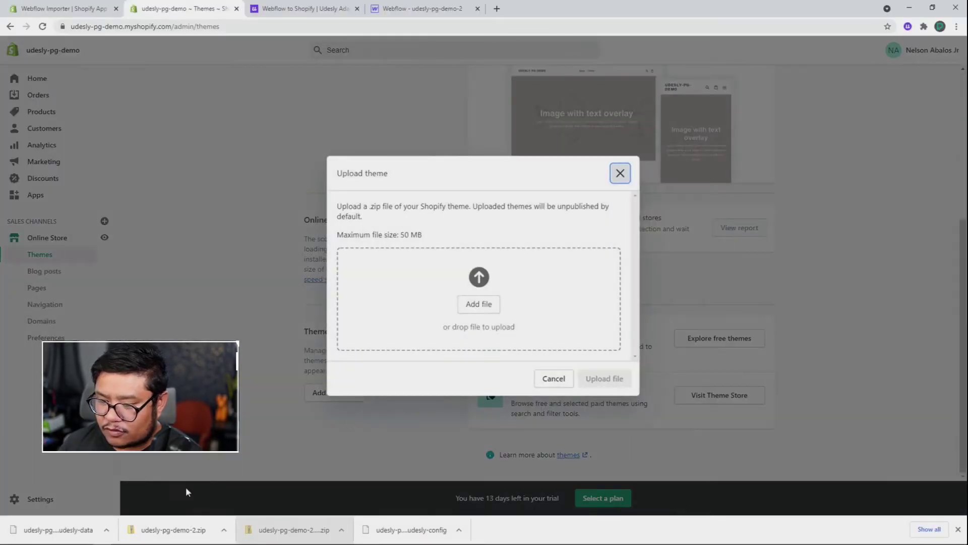
{"action": "left_click_drag", "start_coordinate": [179, 525], "coordinate": [418, 328]}
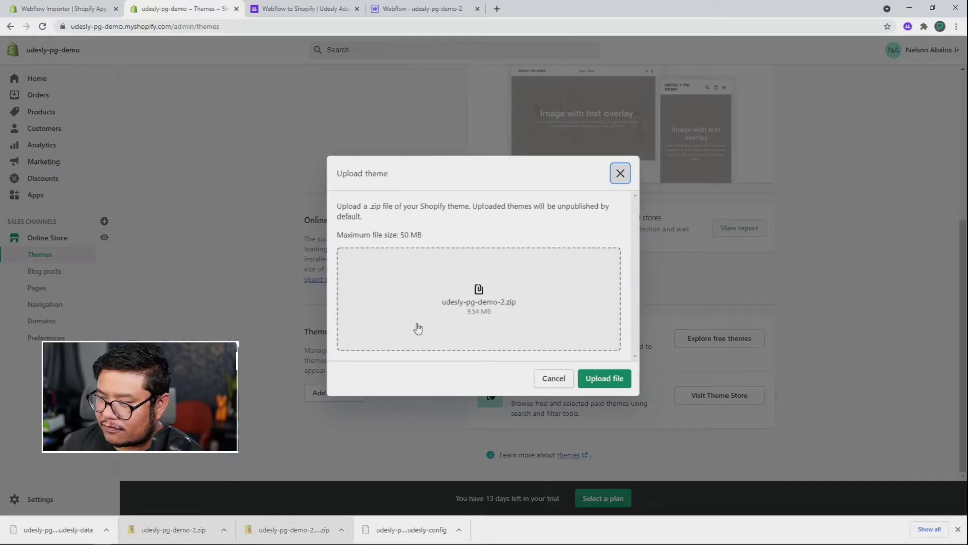
{"action": "left_click", "coordinate": [610, 378]}
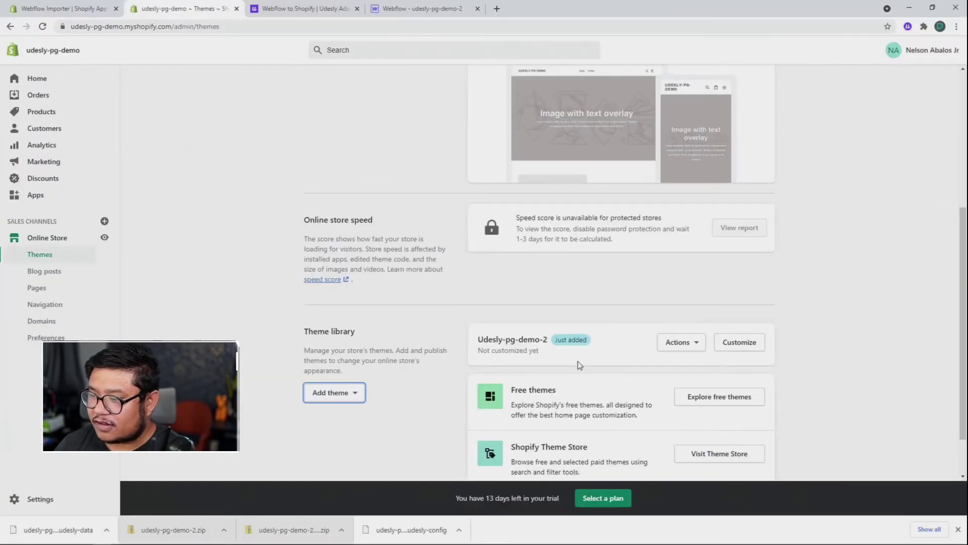
- Publish Udesly-pg-demo-2 from its Actions menu, replacing Debut as the current theme
{"action": "left_click", "coordinate": [697, 341]}
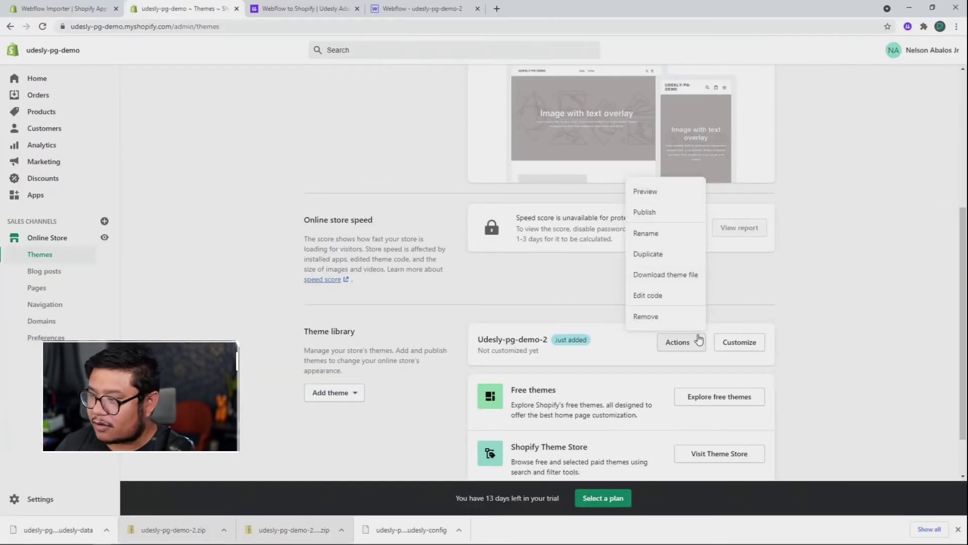
{"action": "left_click", "coordinate": [658, 213]}
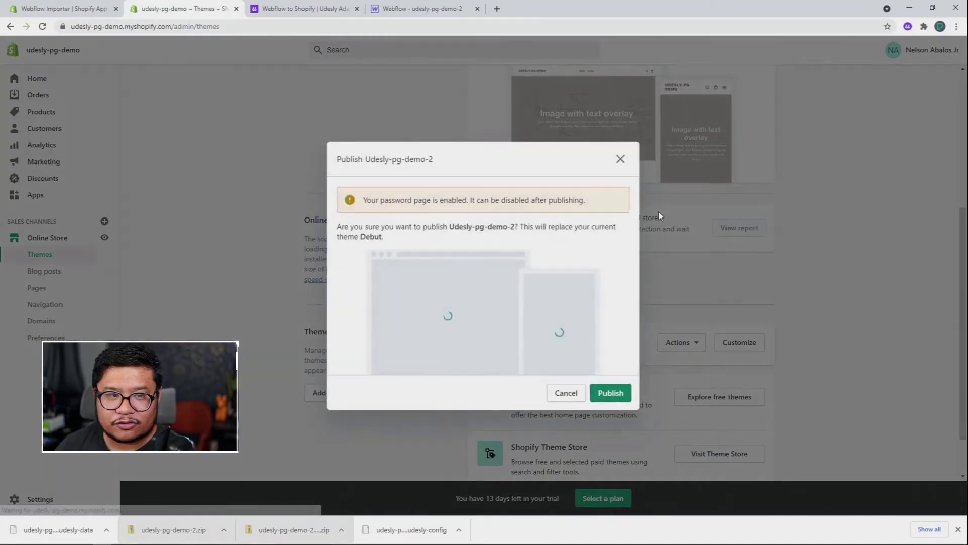
{"action": "left_click", "coordinate": [621, 400]}
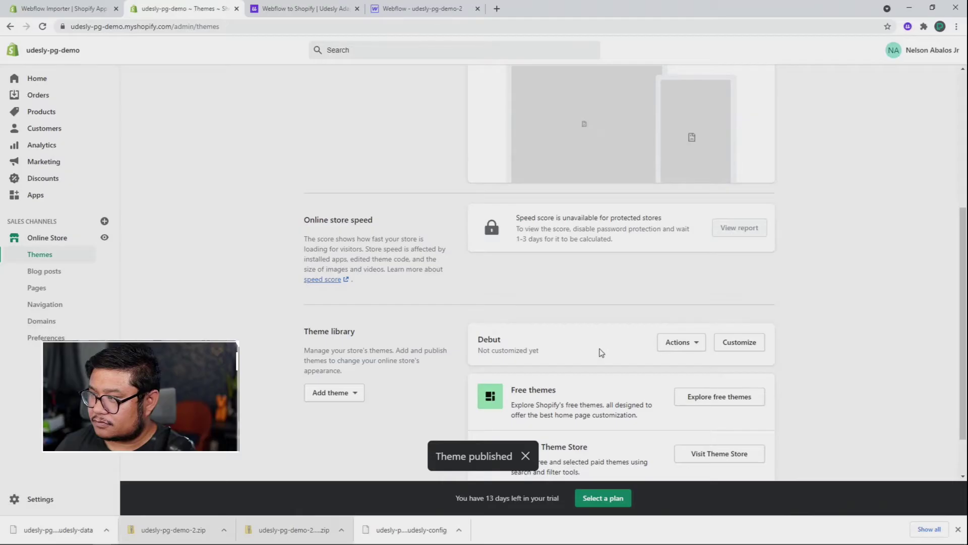
{"action": "scroll", "coordinate": [601, 352], "scroll_direction": "up", "scroll_amount": 3}
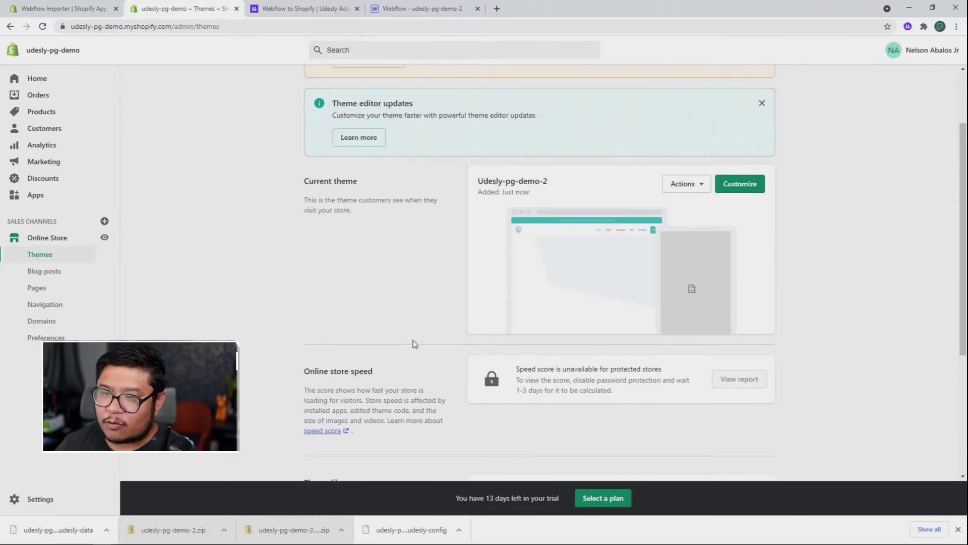
{"action": "scroll", "coordinate": [415, 344], "scroll_direction": "up", "scroll_amount": 1}
{"action": "scroll", "coordinate": [414, 344], "scroll_direction": "up", "scroll_amount": 2}
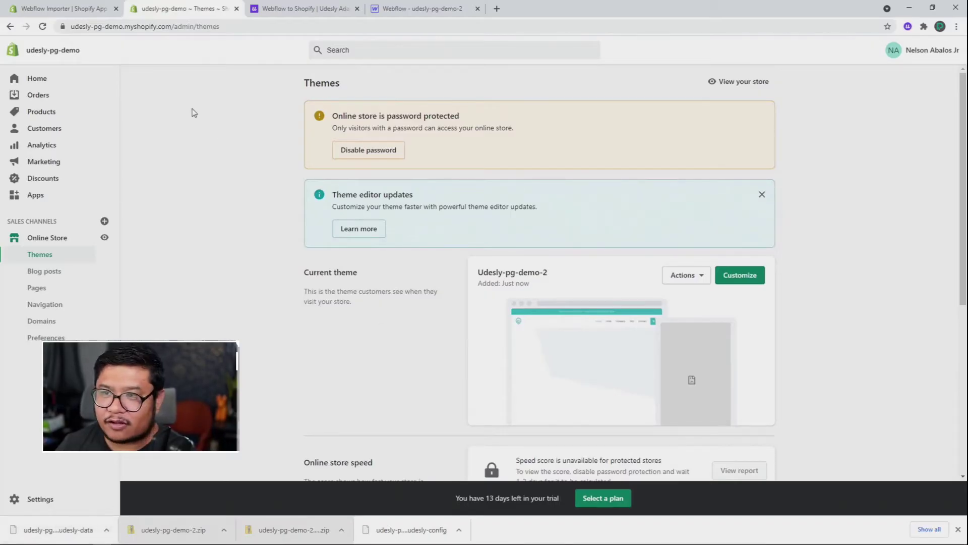
- Add Webflow Importer to the store, logging in with the pasted store URL and approving the install
{"action": "left_click", "coordinate": [83, 11]}
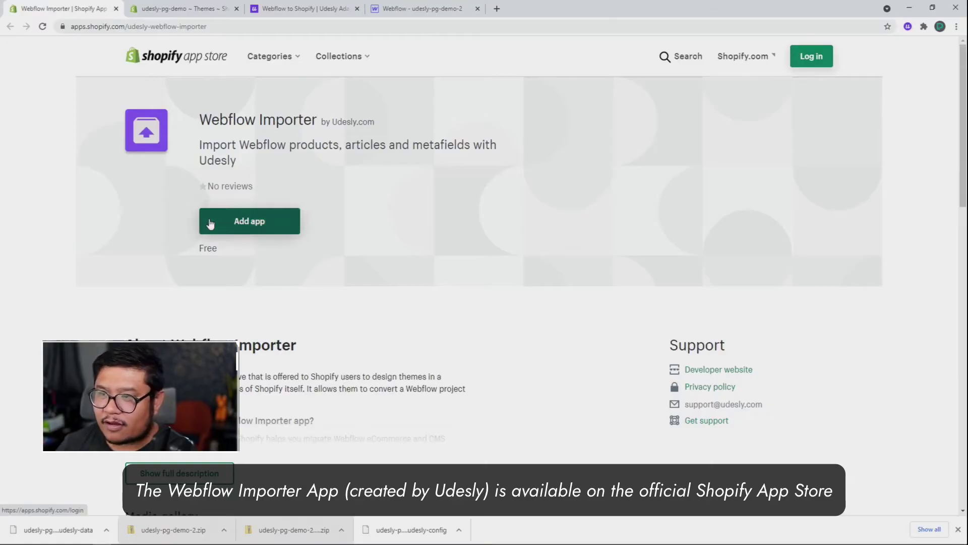
{"action": "left_click", "coordinate": [241, 220]}
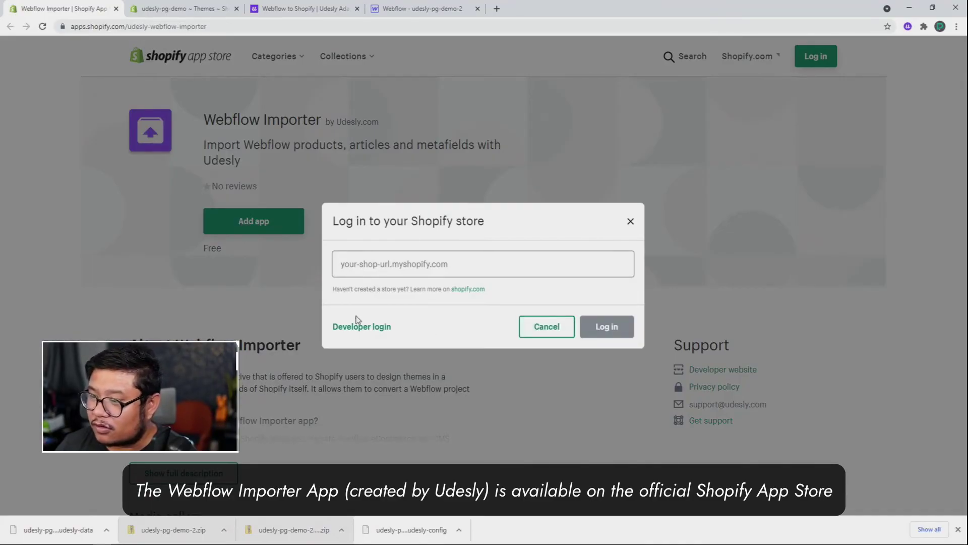
{"action": "left_click", "coordinate": [400, 264]}
{"action": "type", "text": "udesly-pg-demo.myshopify.com"}
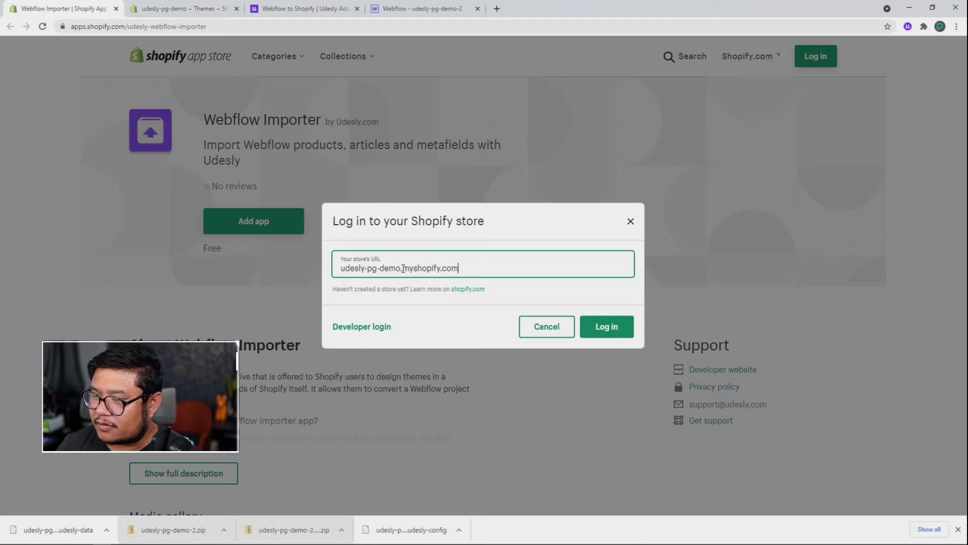
{"action": "left_click", "coordinate": [607, 328]}
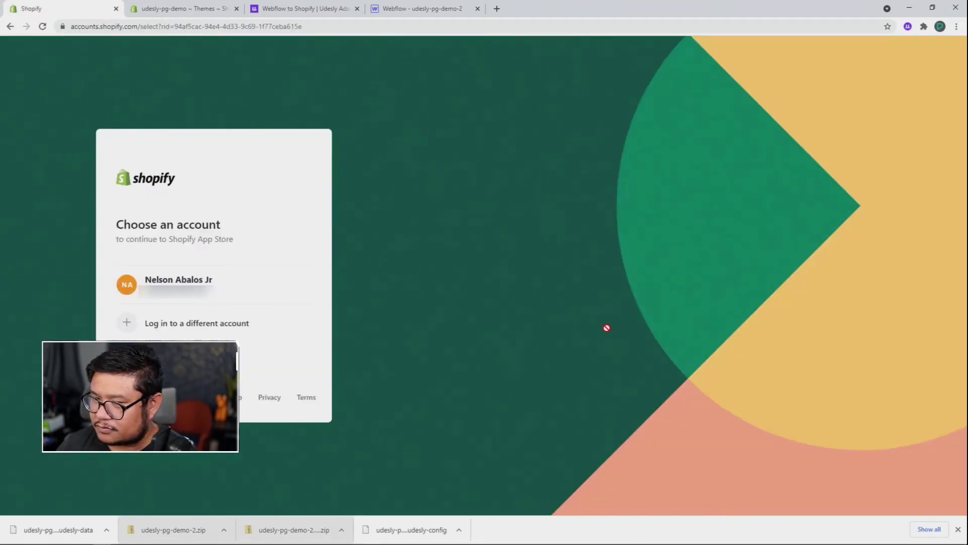
{"action": "left_click", "coordinate": [215, 282]}
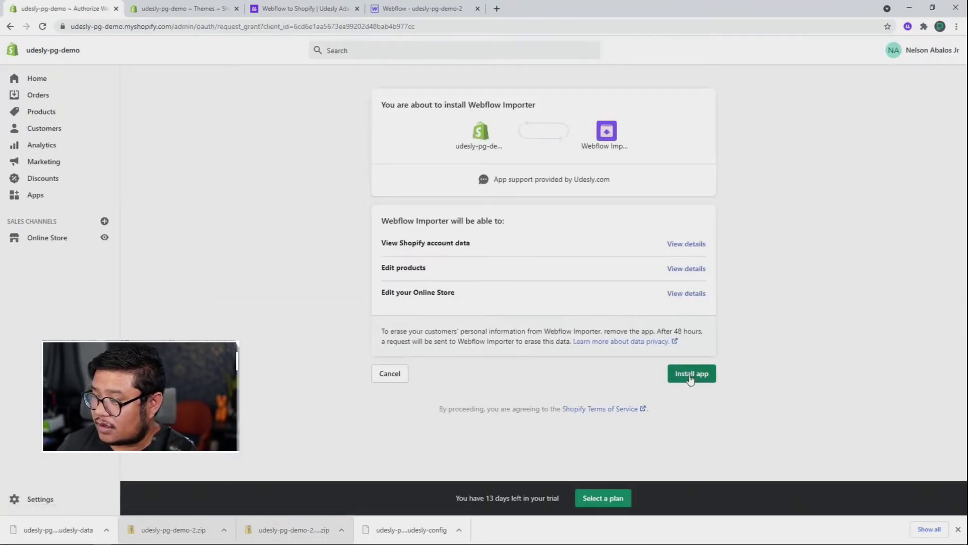
{"action": "left_click", "coordinate": [691, 378]}
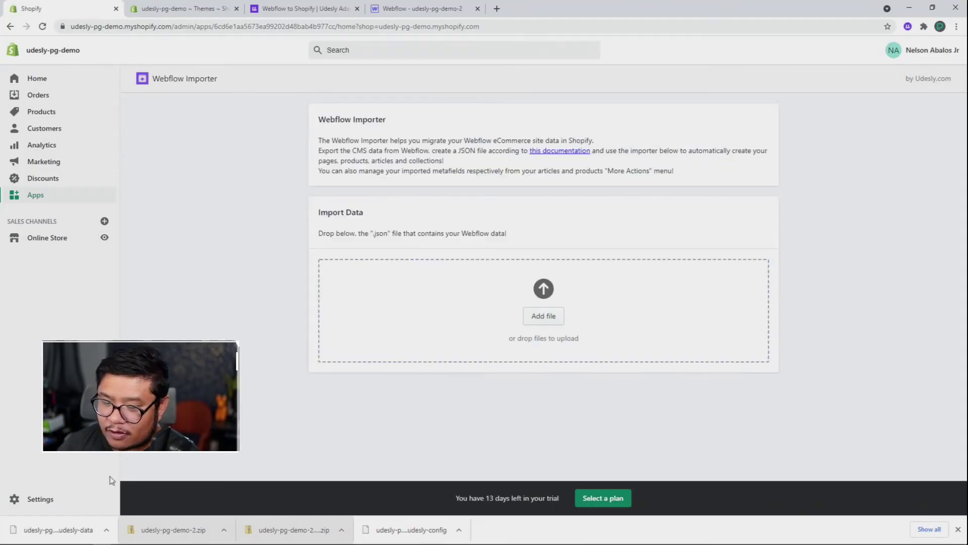
- Drop the udesly-data JSON file onto the Webflow Importer until it reports 'Data imported!'
{"action": "left_click_drag", "start_coordinate": [50, 535], "coordinate": [527, 313]}
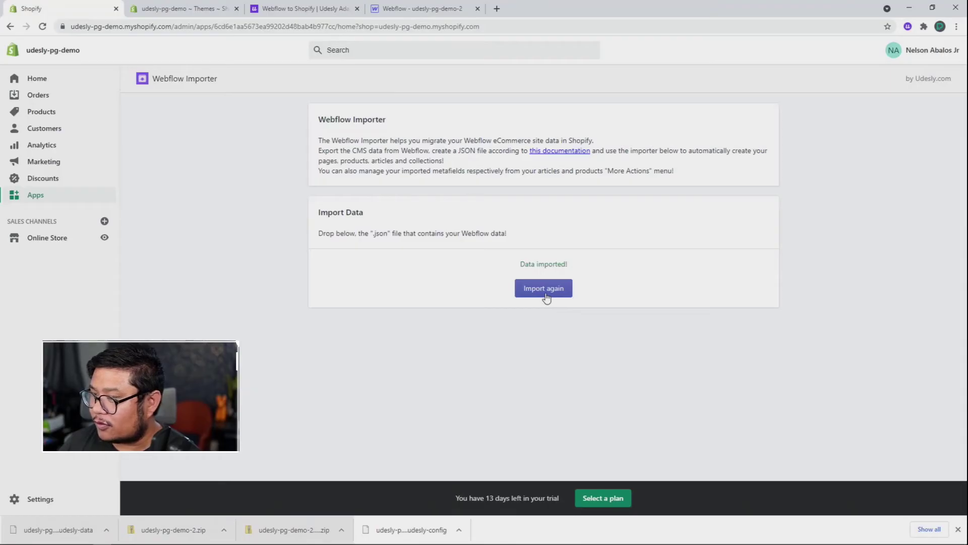
- From the Themes page, open the live storefront and scroll to the 'Browse our menu' product grid
{"action": "left_click", "coordinate": [190, 14]}
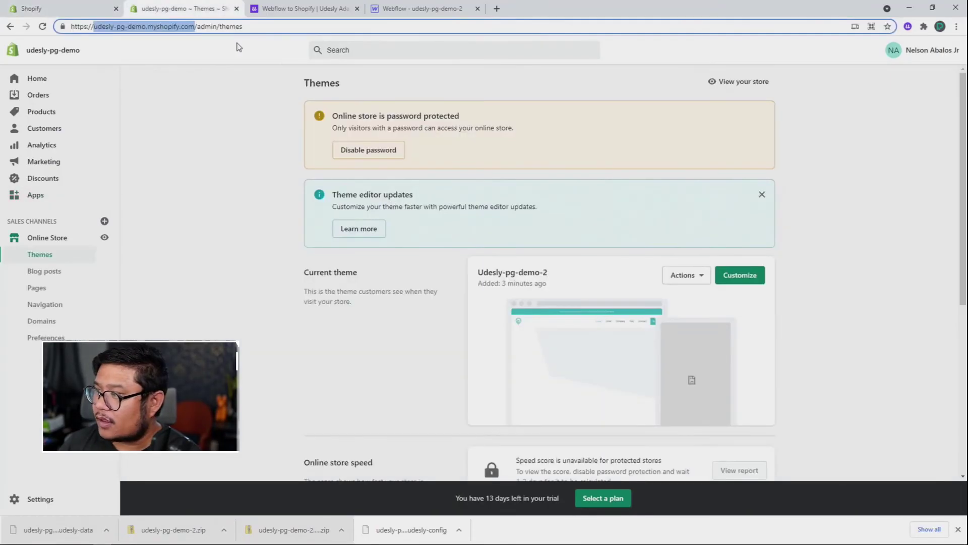
{"action": "left_click", "coordinate": [726, 82]}
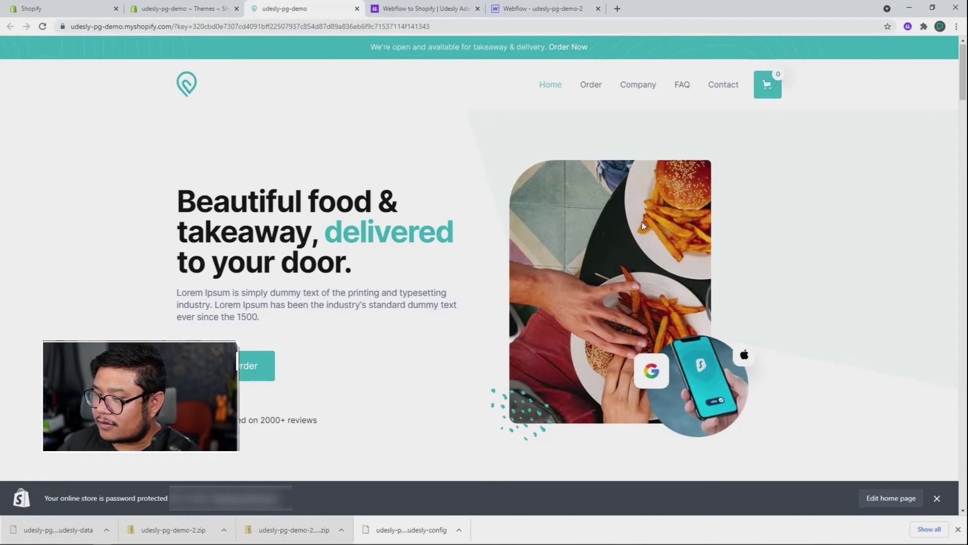
{"action": "scroll", "coordinate": [643, 222], "scroll_direction": "down", "scroll_amount": 10}
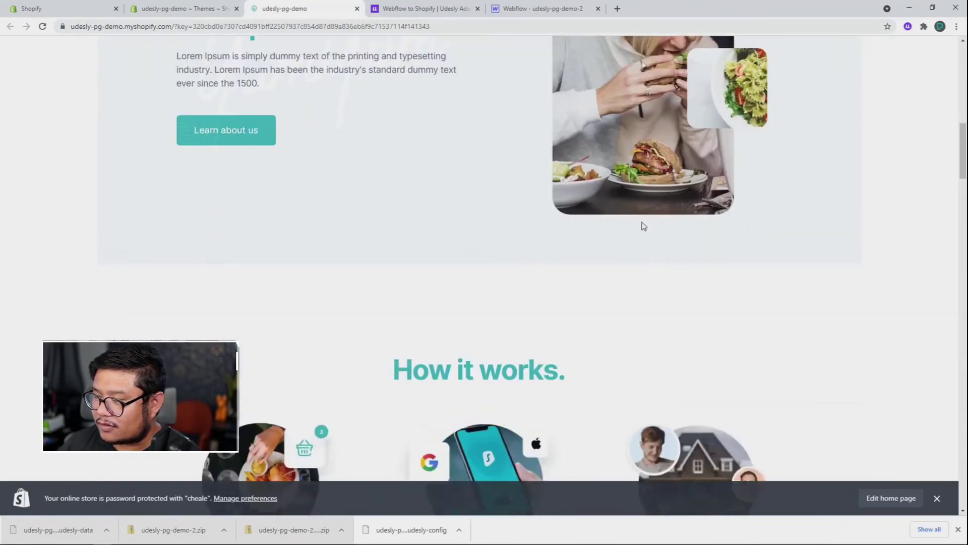
{"action": "scroll", "coordinate": [644, 226], "scroll_direction": "down", "scroll_amount": 15}
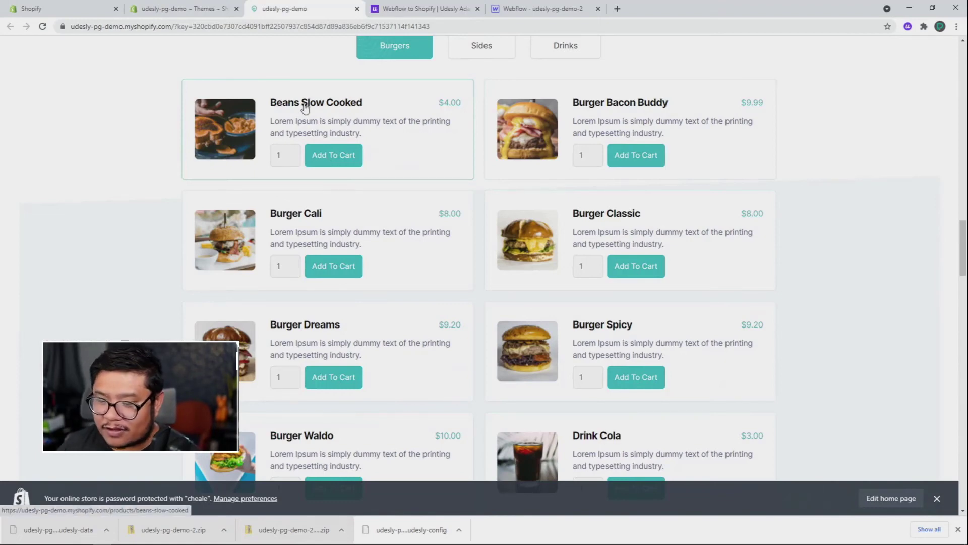
{"action": "scroll", "coordinate": [406, 191], "scroll_direction": "down", "scroll_amount": 10}
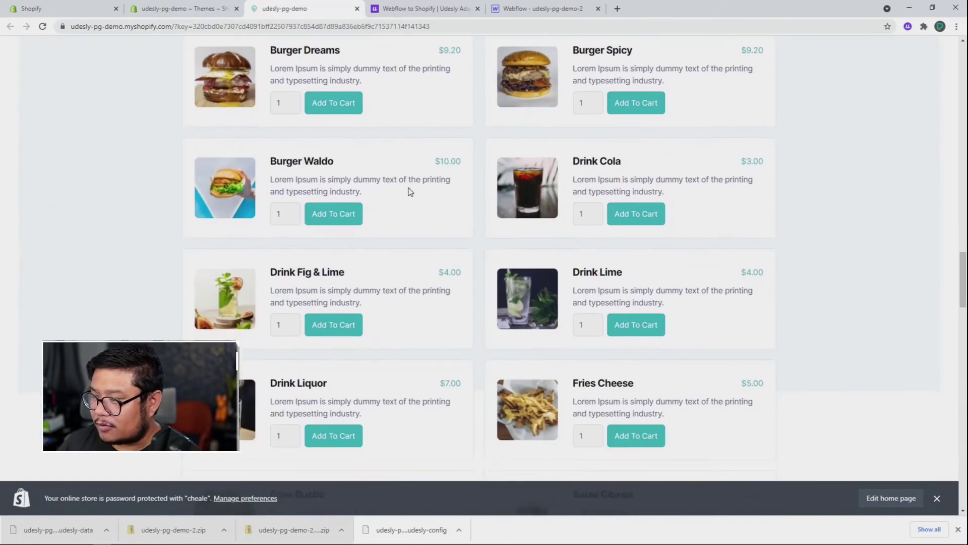
{"action": "scroll", "coordinate": [410, 190], "scroll_direction": "up", "scroll_amount": 10}
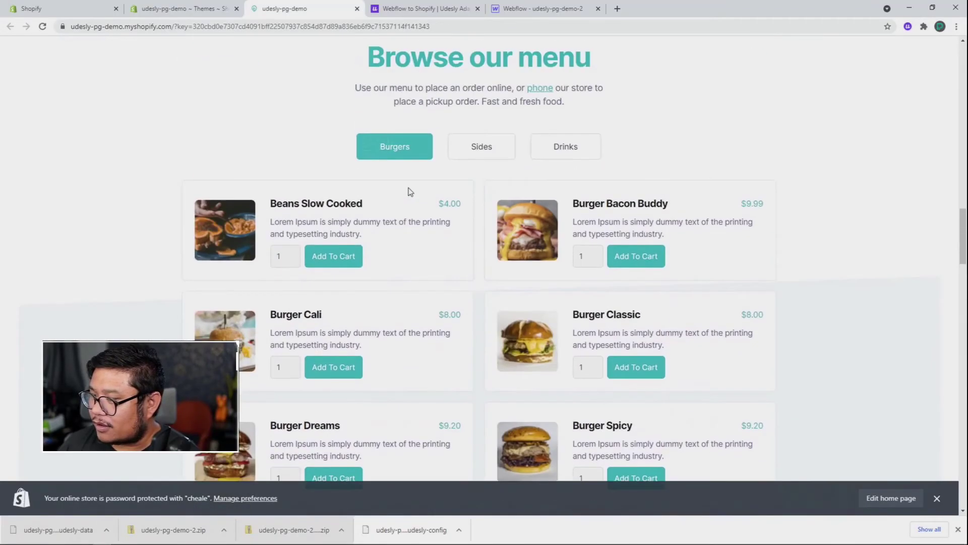
- Add Burger Bacon Buddy ($9.99) to the cart from its product page
{"action": "left_click", "coordinate": [598, 105]}
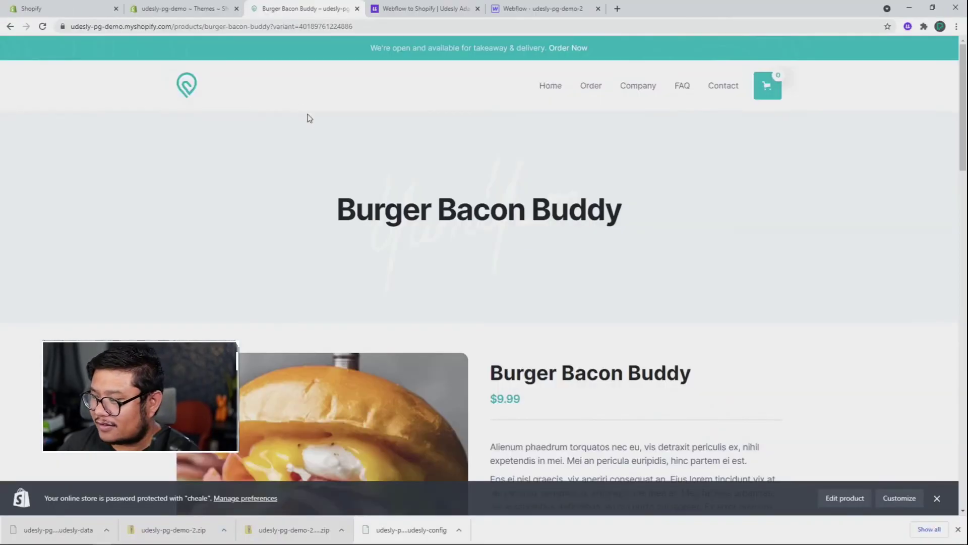
{"action": "scroll", "coordinate": [396, 244], "scroll_direction": "down", "scroll_amount": 4}
{"action": "scroll", "coordinate": [397, 244], "scroll_direction": "down", "scroll_amount": 3}
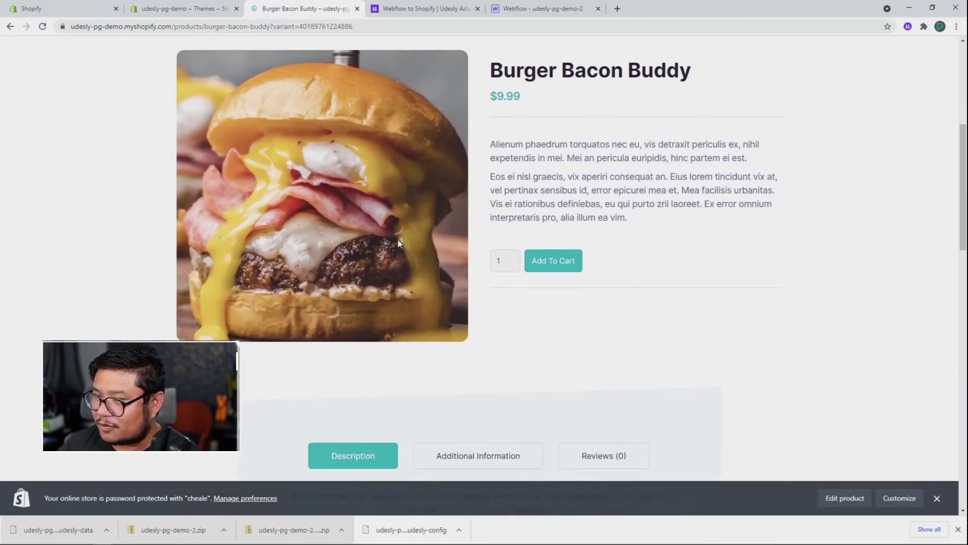
{"action": "scroll", "coordinate": [398, 243], "scroll_direction": "up", "scroll_amount": 2}
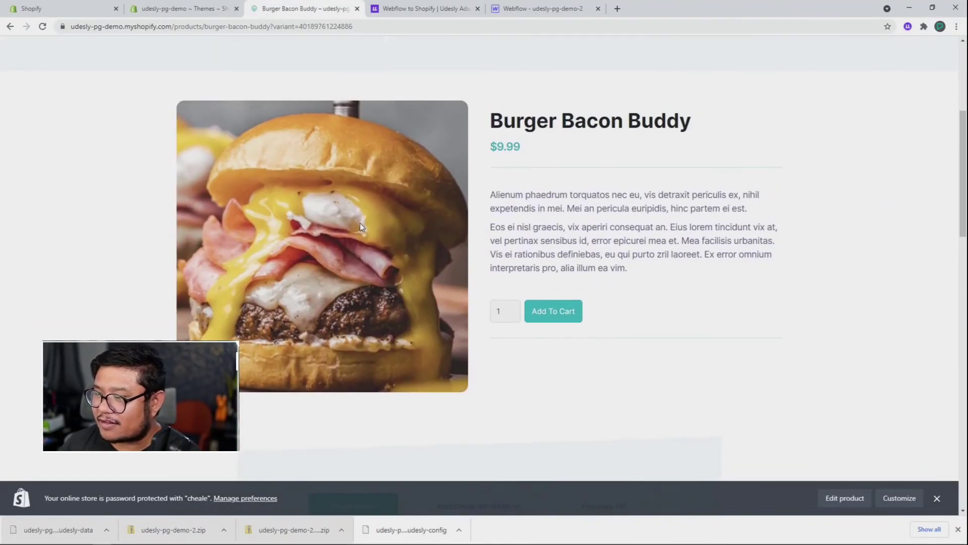
{"action": "scroll", "coordinate": [360, 227], "scroll_direction": "down", "scroll_amount": 3}
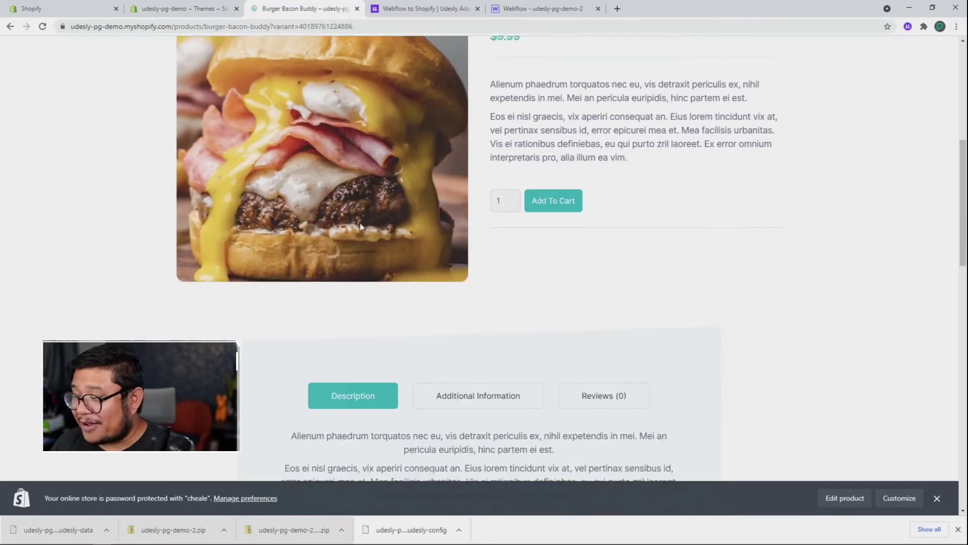
{"action": "left_click", "coordinate": [568, 168]}
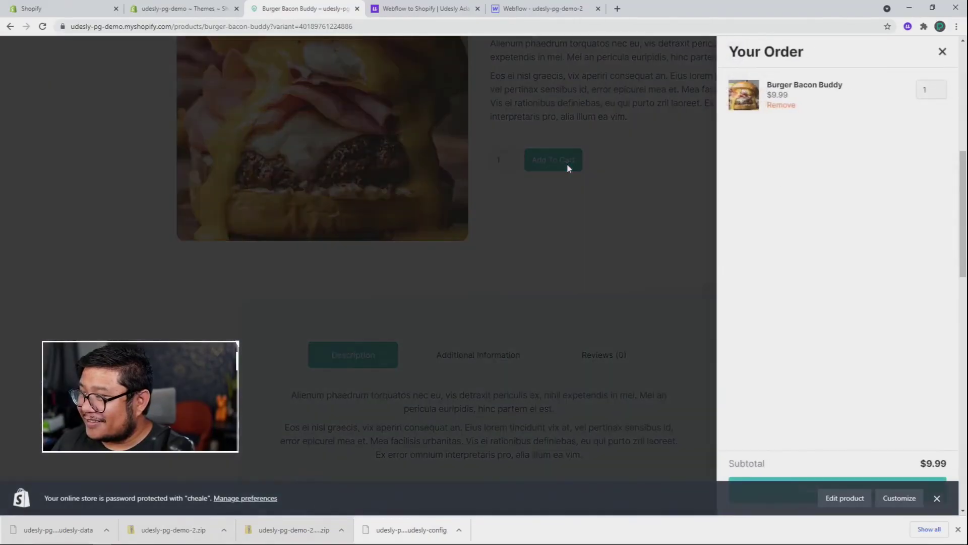